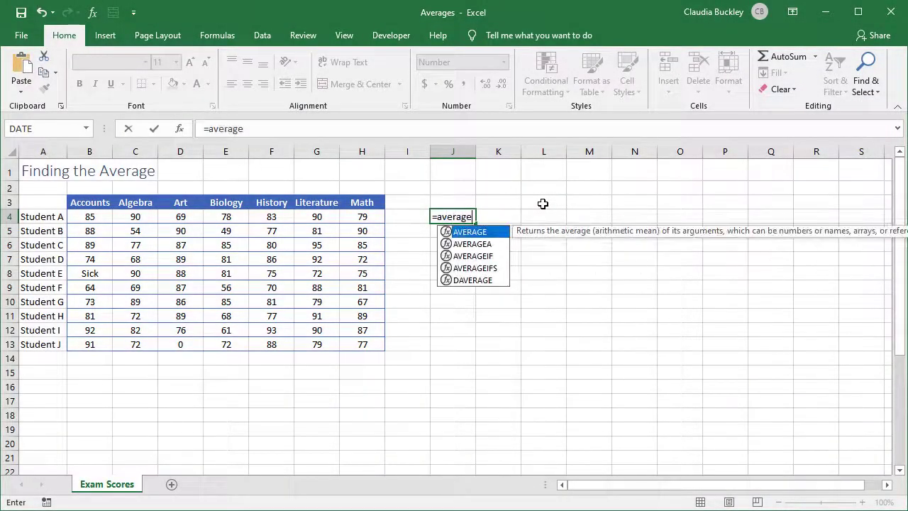
- Average Student A's scores B4:H4 in J4 (82.0) and 100, 95, 80 in J5 (91.7)
{"action": "type", "text": "("}
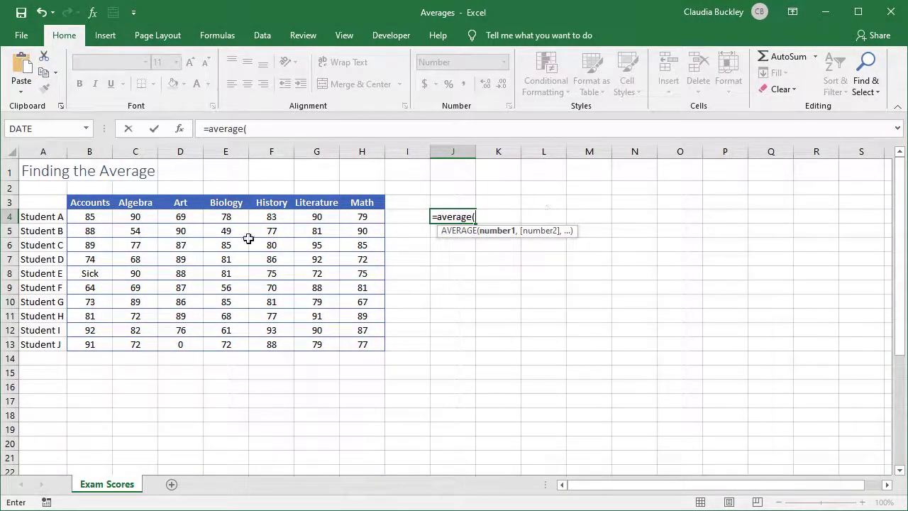
{"action": "left_click_drag", "start_coordinate": [89, 216], "coordinate": [361, 217]}
{"action": "type", "text": ")"}
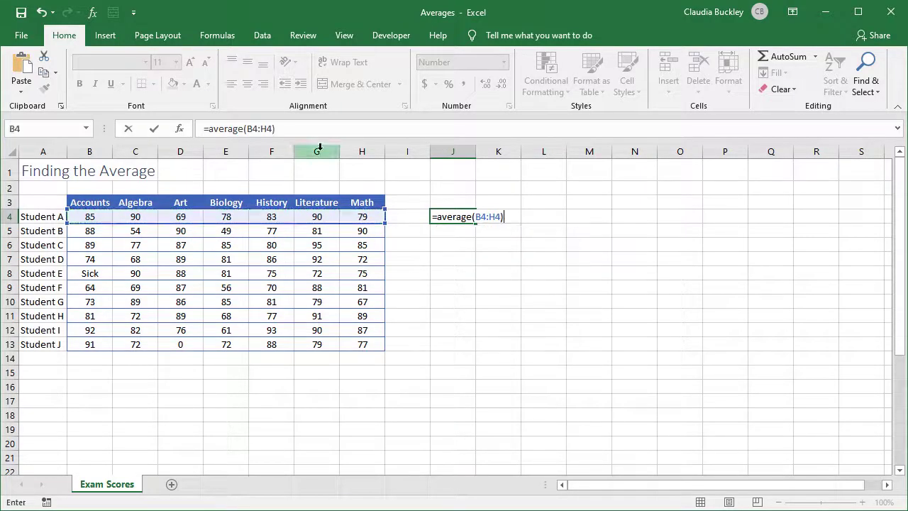
{"action": "key", "text": "Return"}
{"action": "type", "text": "=ave"}
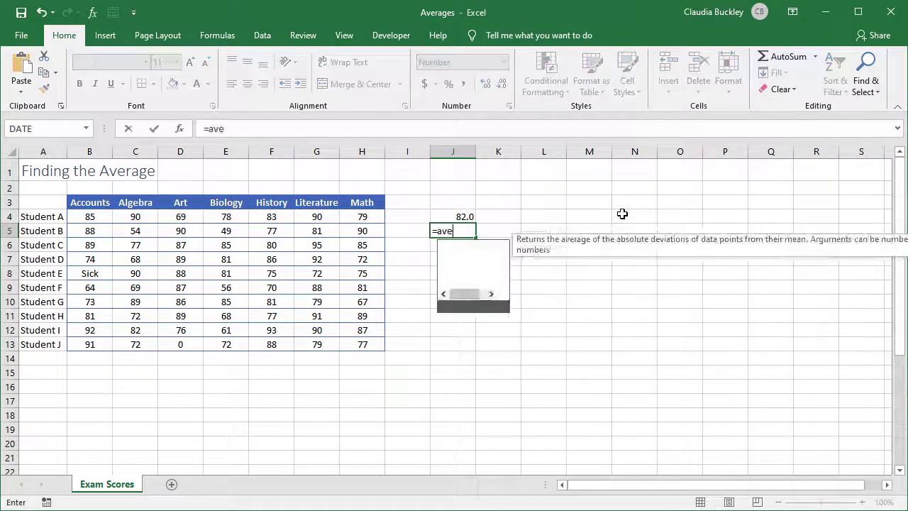
{"action": "type", "text": "rage("}
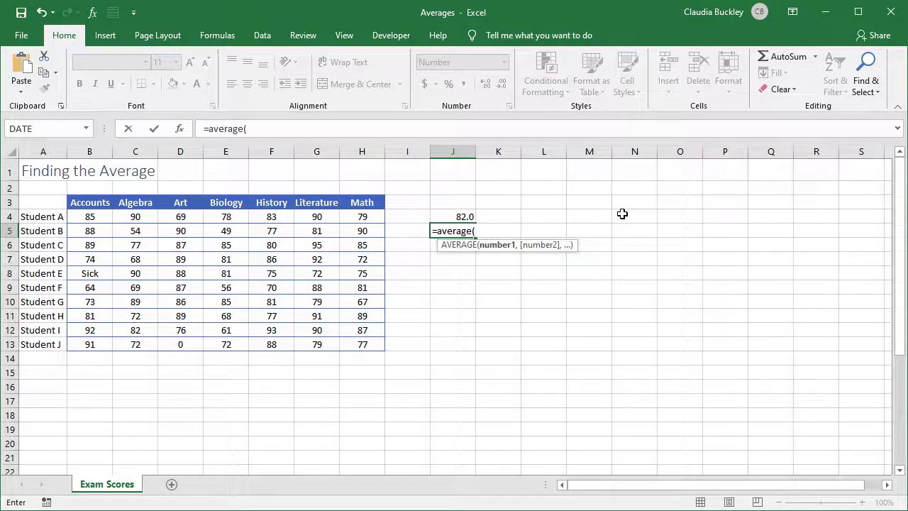
{"action": "type", "text": "100,95,"}
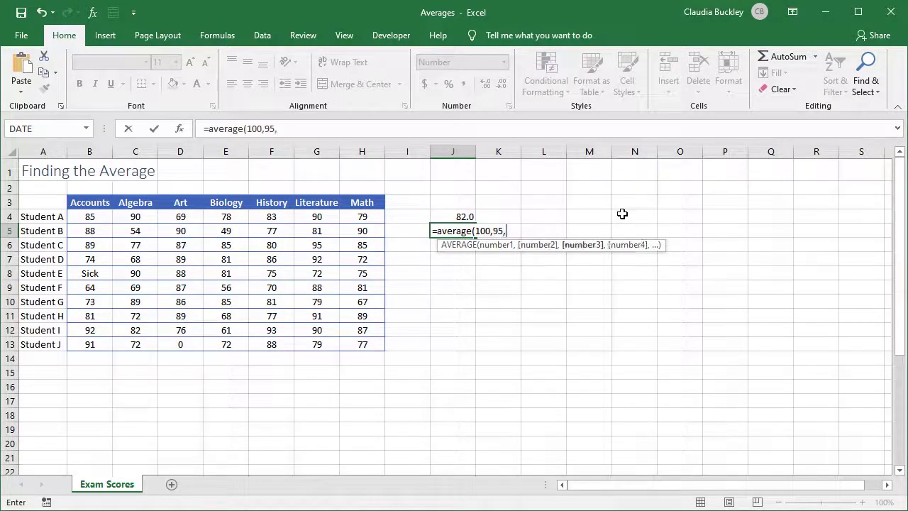
{"action": "type", "text": "80)"}
{"action": "key", "text": "Return"}
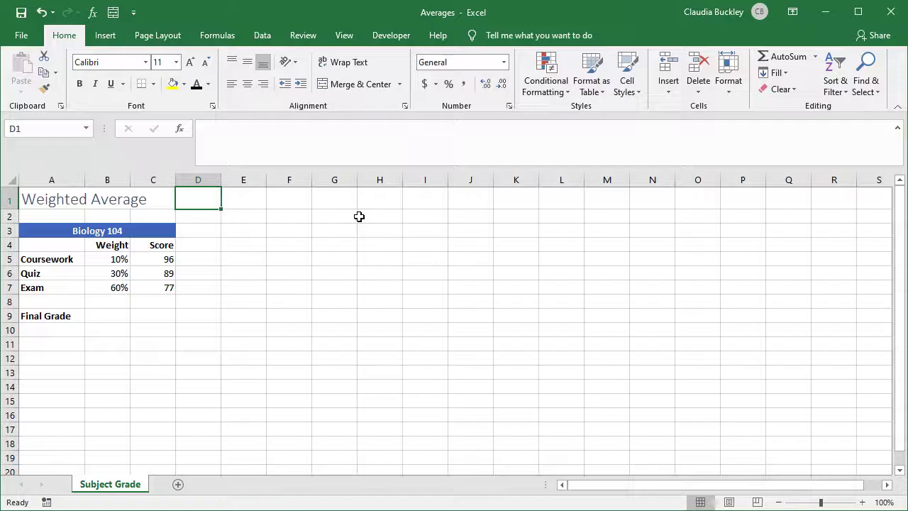
{"action": "left_click", "coordinate": [118, 257]}
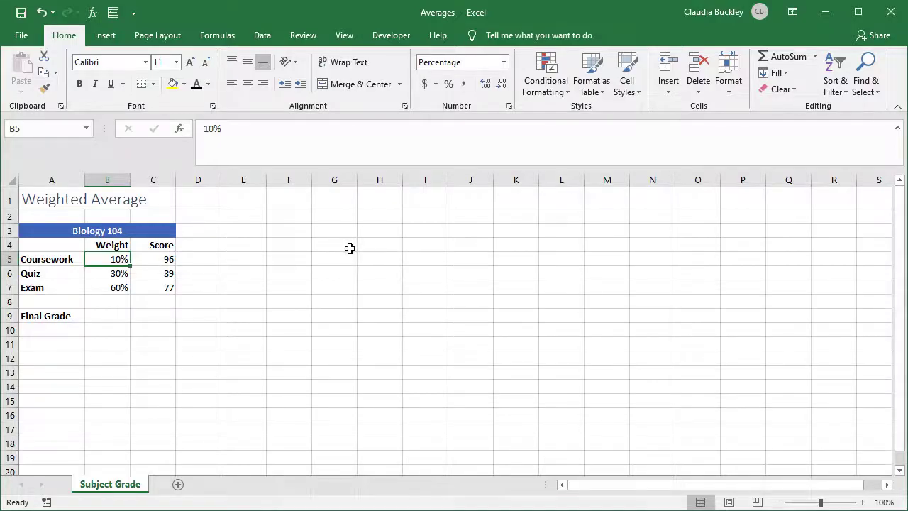
{"action": "key", "text": "Down"}
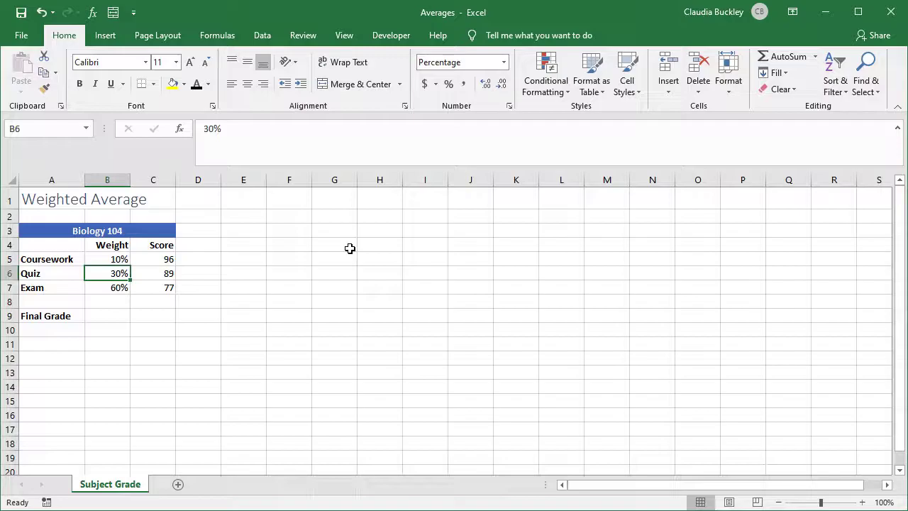
{"action": "key", "text": "Down"}
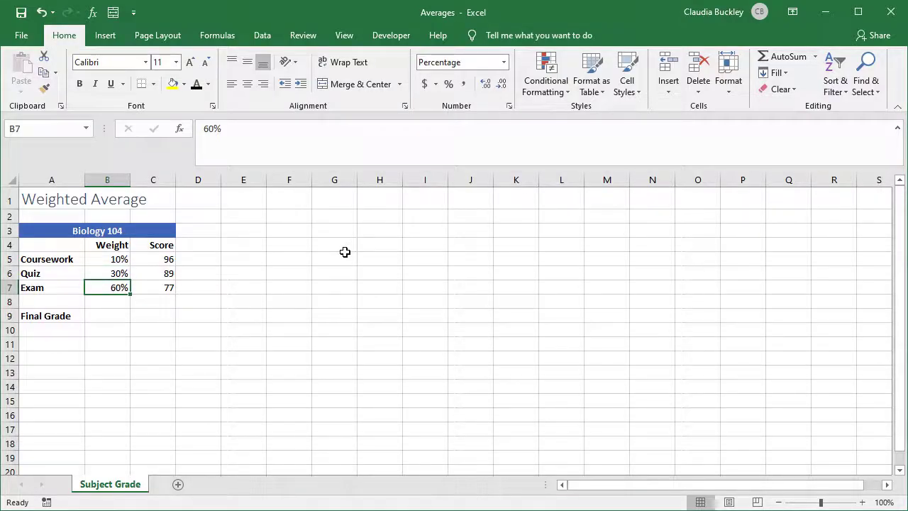
{"action": "left_click", "coordinate": [169, 261]}
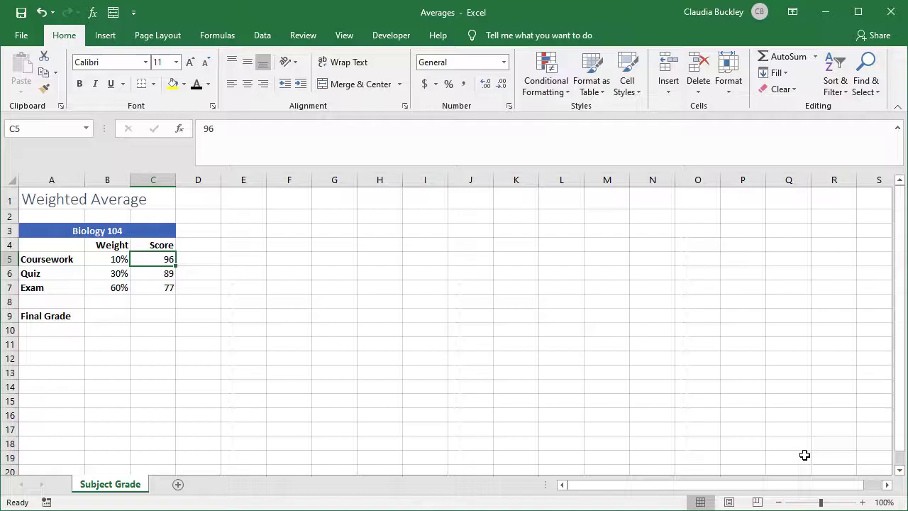
{"action": "key", "text": "Down"}
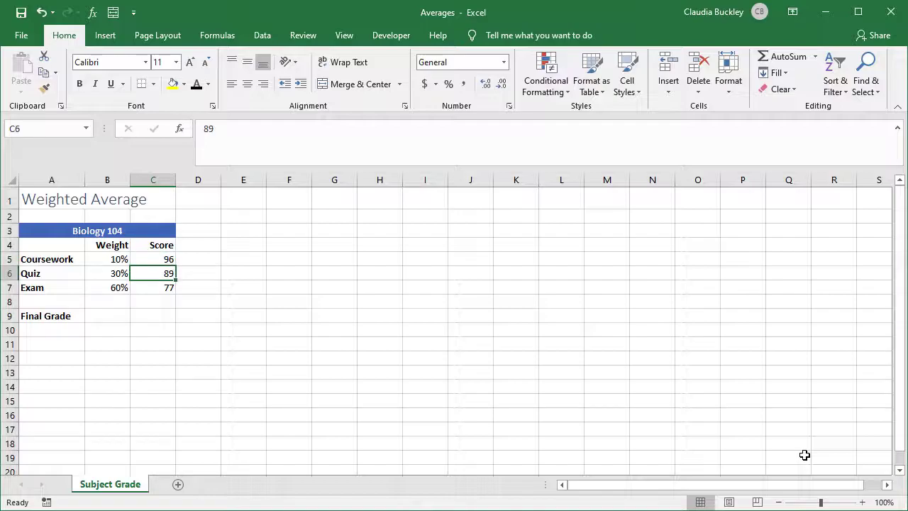
{"action": "key", "text": "Down"}
{"action": "key", "text": "Down"}
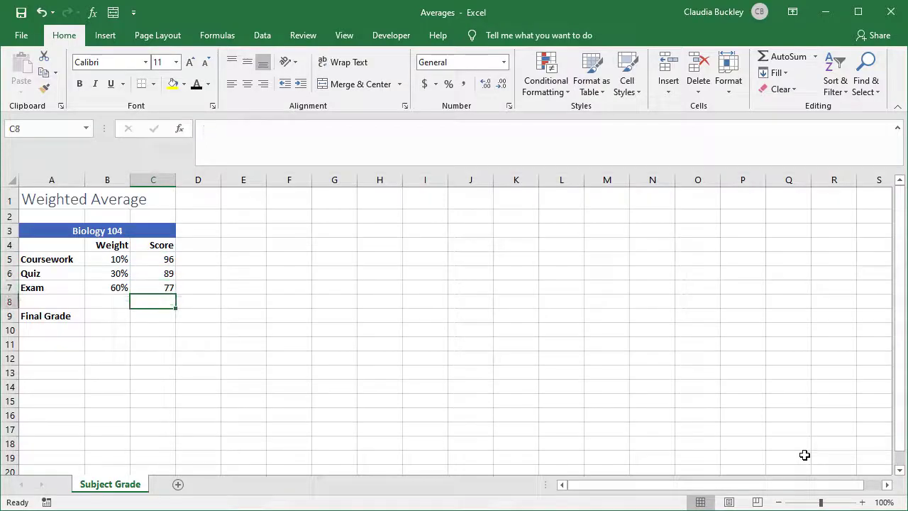
{"action": "left_click", "coordinate": [239, 258]}
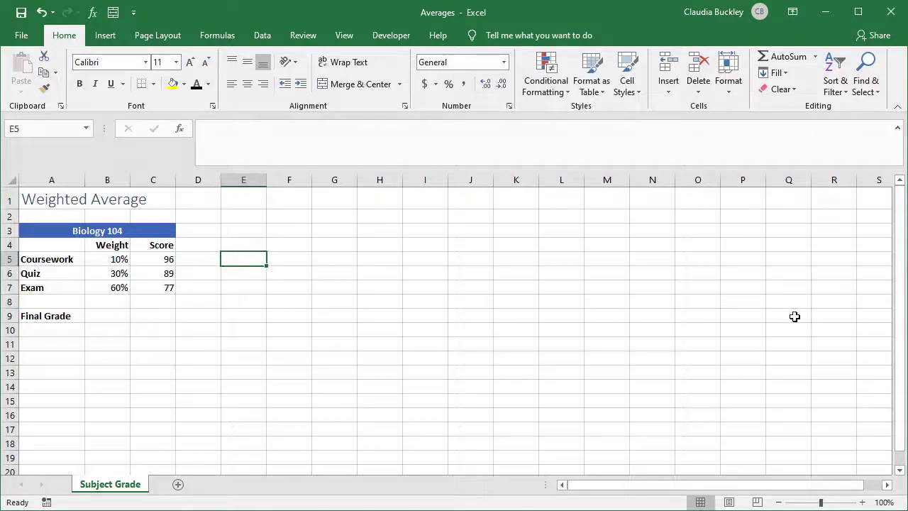
- Fill E5:E7 with weight-times-score products using =B5*C5 copied down
{"action": "type", "text": "="}
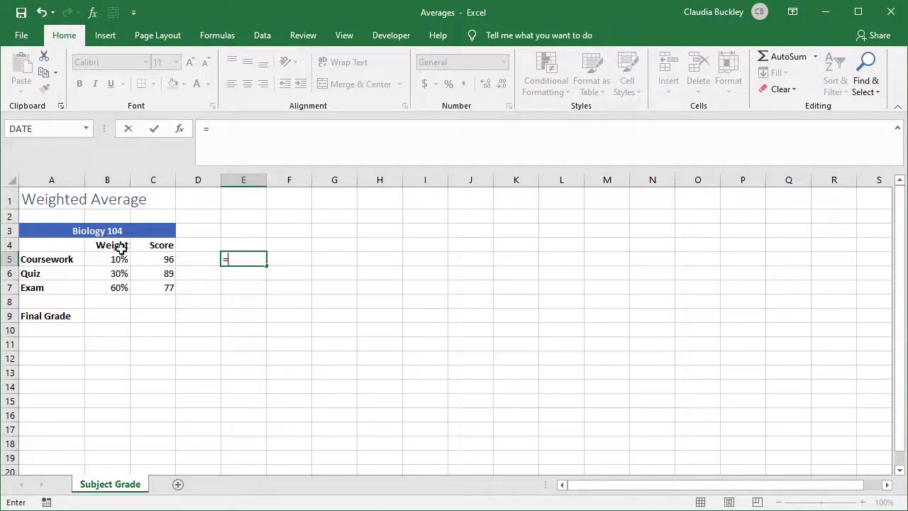
{"action": "left_click", "coordinate": [115, 257]}
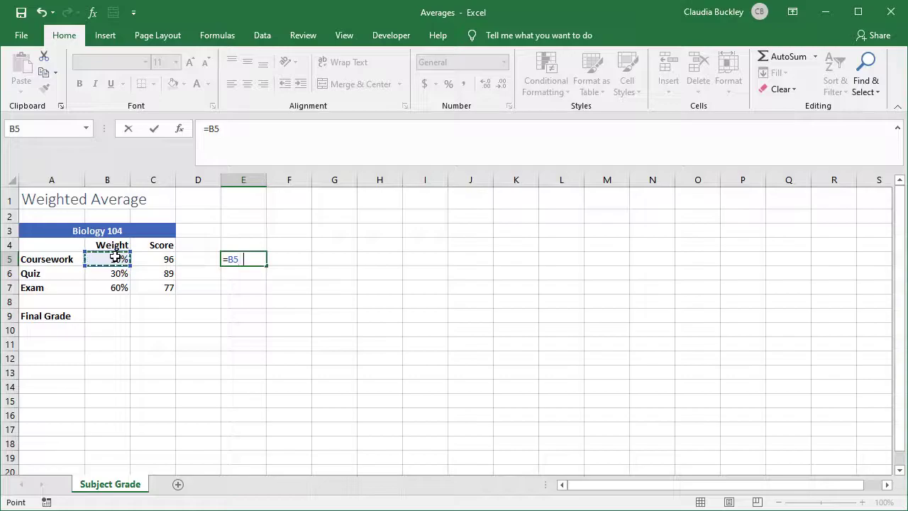
{"action": "type", "text": "*"}
{"action": "left_click", "coordinate": [135, 261]}
{"action": "key", "text": "Return"}
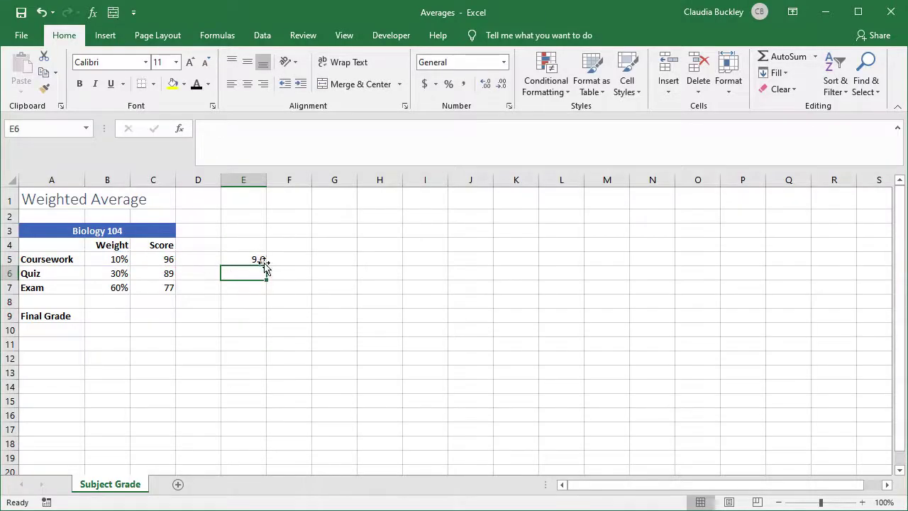
{"action": "left_click", "coordinate": [255, 259]}
{"action": "left_click_drag", "start_coordinate": [265, 267], "coordinate": [259, 295]}
- Total the weighted scores E5:E7 in E9 for a Final Grade of 82.5
{"action": "left_click", "coordinate": [246, 313]}
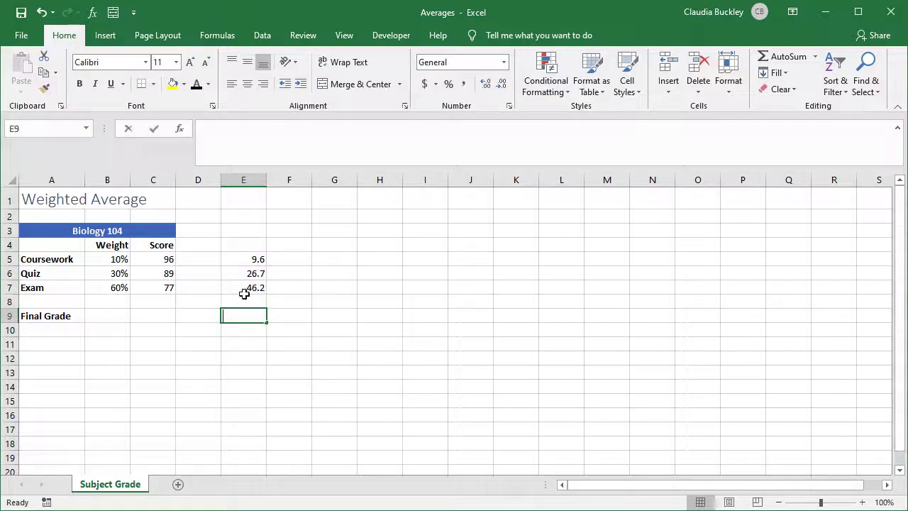
{"action": "type", "text": "=sum("}
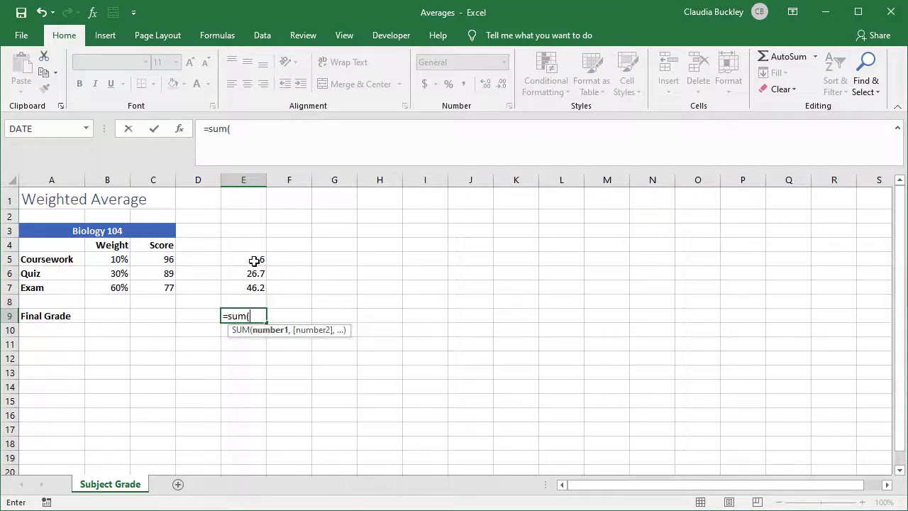
{"action": "left_click_drag", "start_coordinate": [254, 261], "coordinate": [256, 289]}
{"action": "type", "text": ")"}
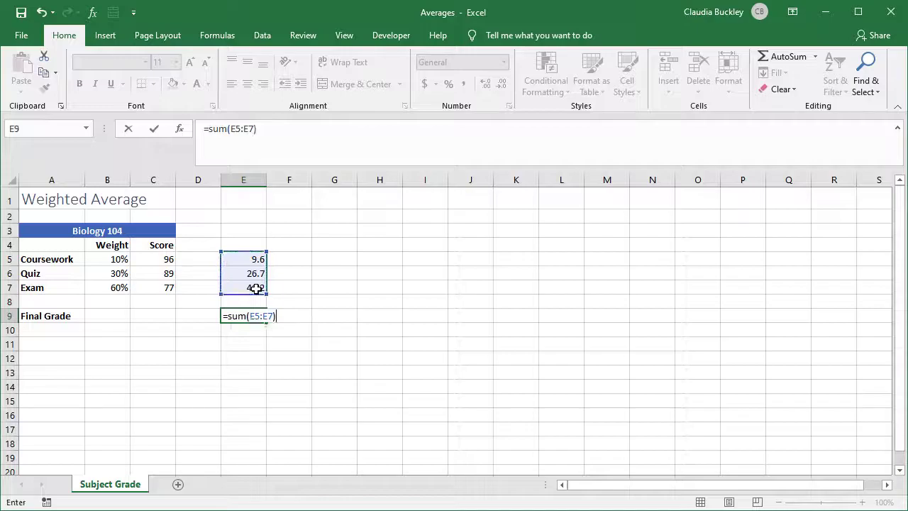
{"action": "key", "text": "Return"}
{"action": "left_click", "coordinate": [161, 314]}
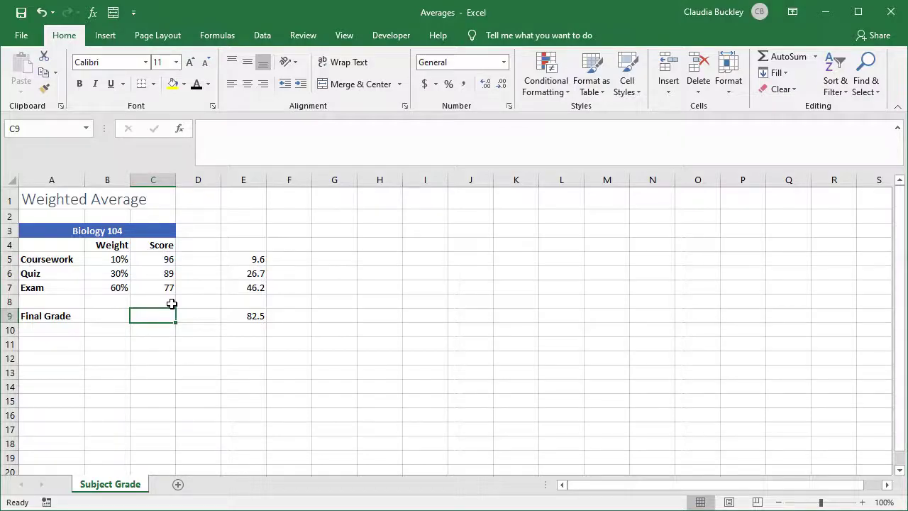
- Enter =SUMPRODUCT(B5:B7,C5:C7) in C9, giving a Final Grade of 82.5
{"action": "type", "text": "="}
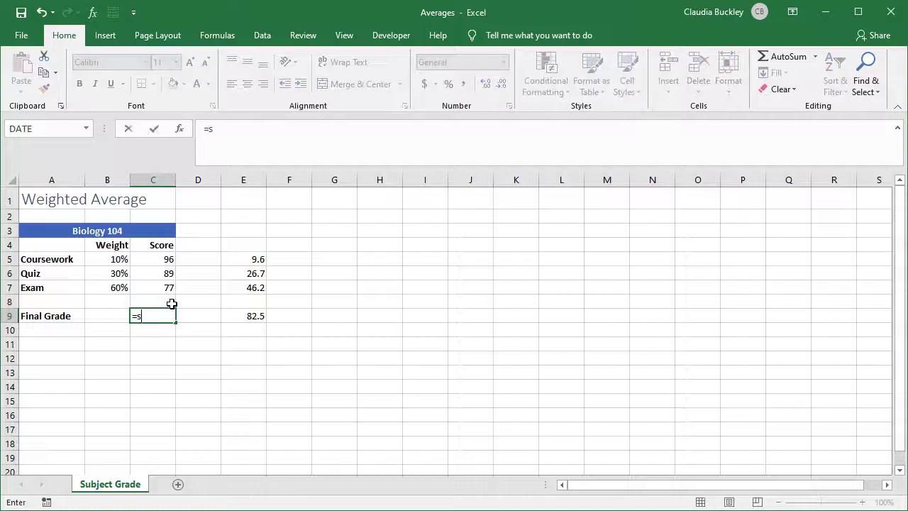
{"action": "type", "text": "sump"}
{"action": "key", "text": "Tab"}
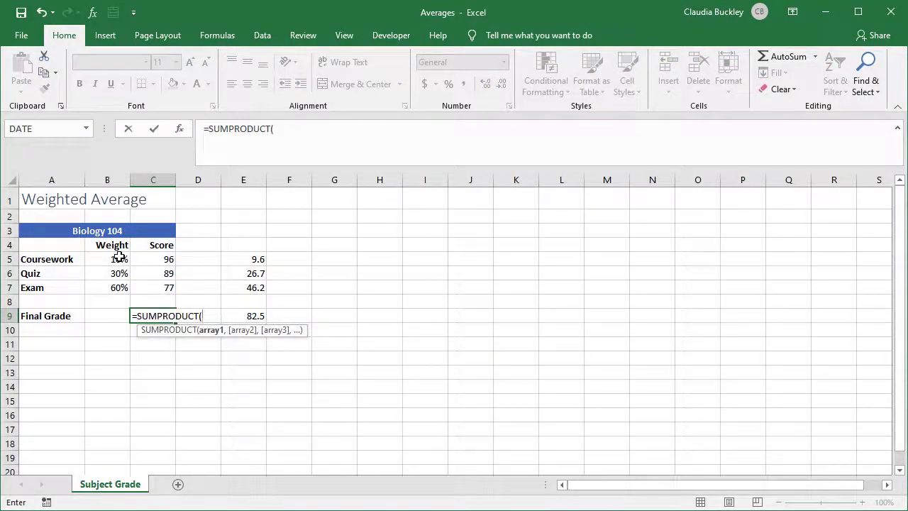
{"action": "left_click_drag", "start_coordinate": [119, 256], "coordinate": [119, 286]}
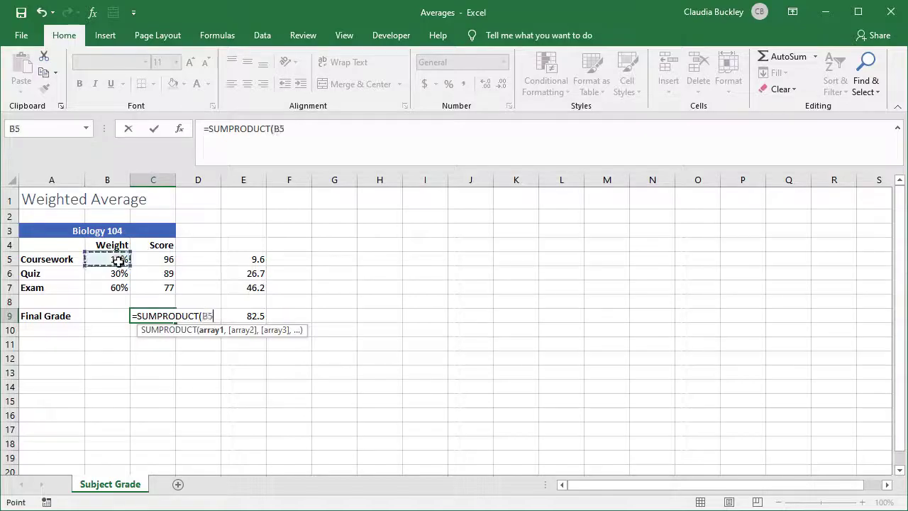
{"action": "type", "text": ":B7,"}
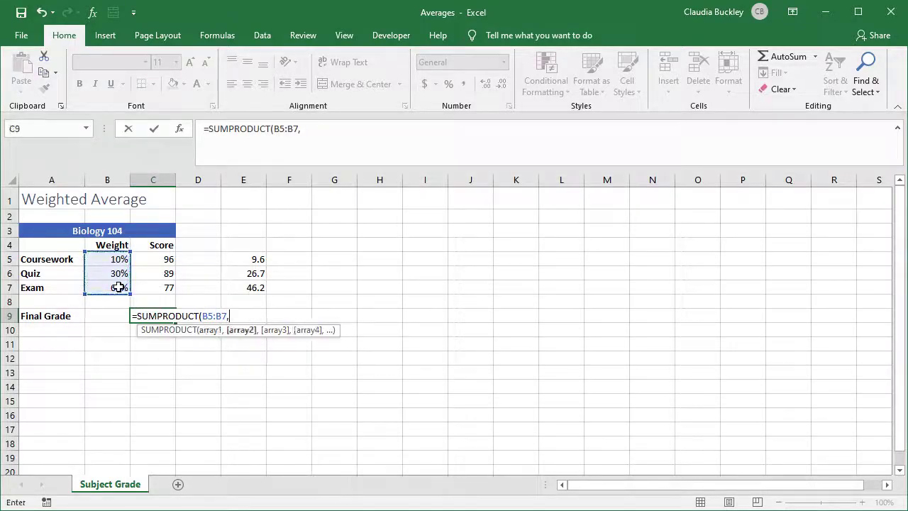
{"action": "left_click_drag", "start_coordinate": [151, 260], "coordinate": [146, 286]}
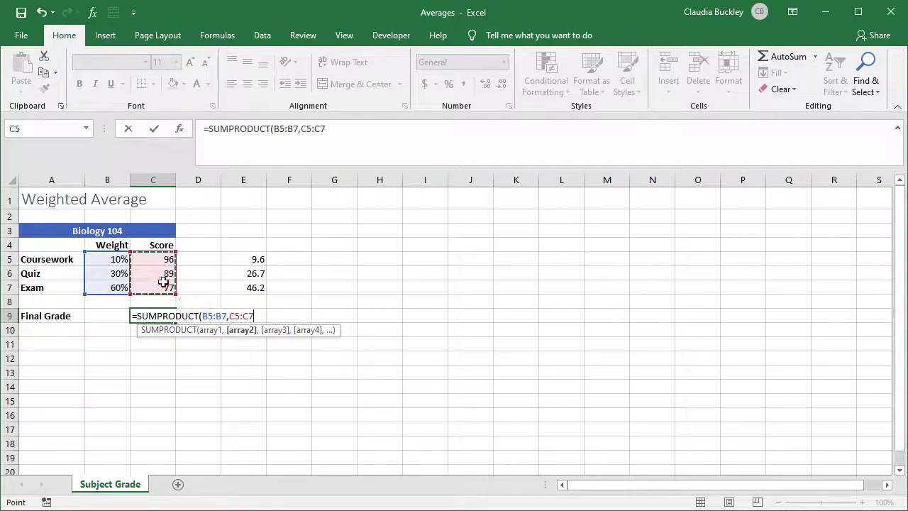
{"action": "type", "text": ")"}
{"action": "key", "text": "Return"}
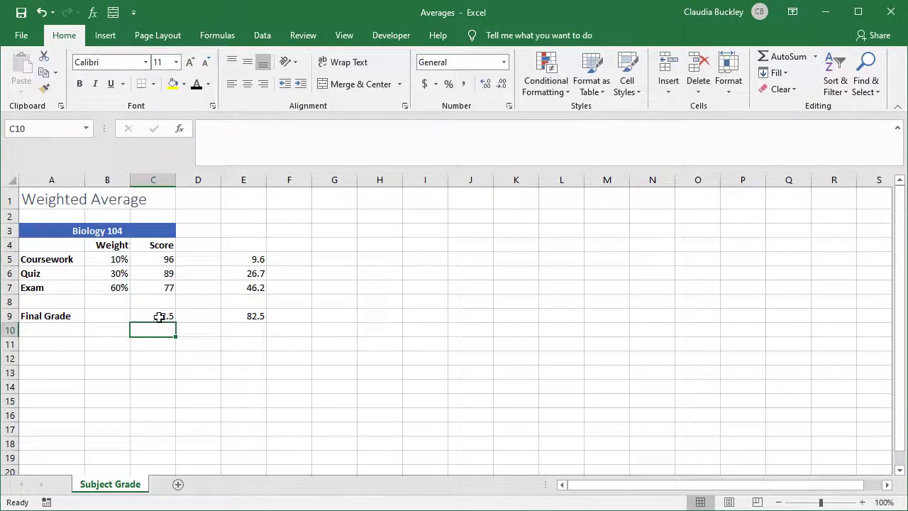
{"action": "left_click", "coordinate": [159, 316]}
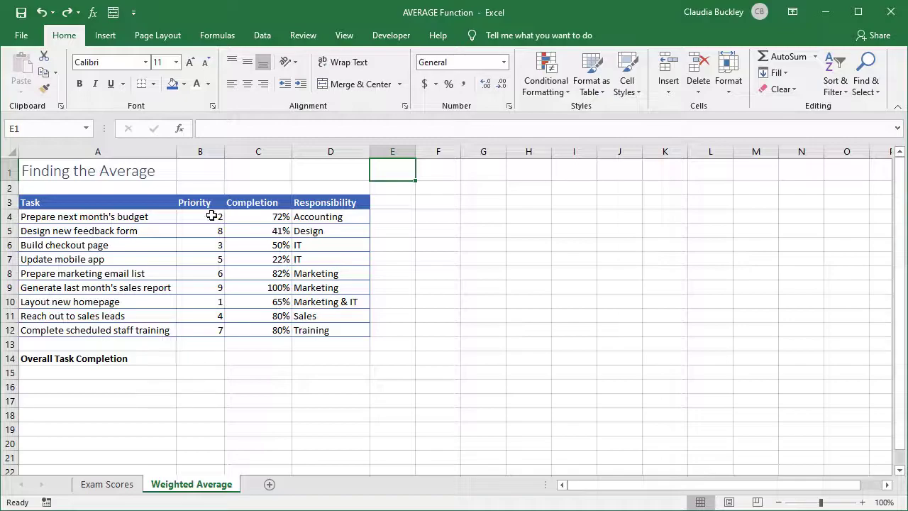
- Select the nine task Priority values in column B (sum 45, average 5)
{"action": "left_click_drag", "start_coordinate": [212, 216], "coordinate": [206, 331]}
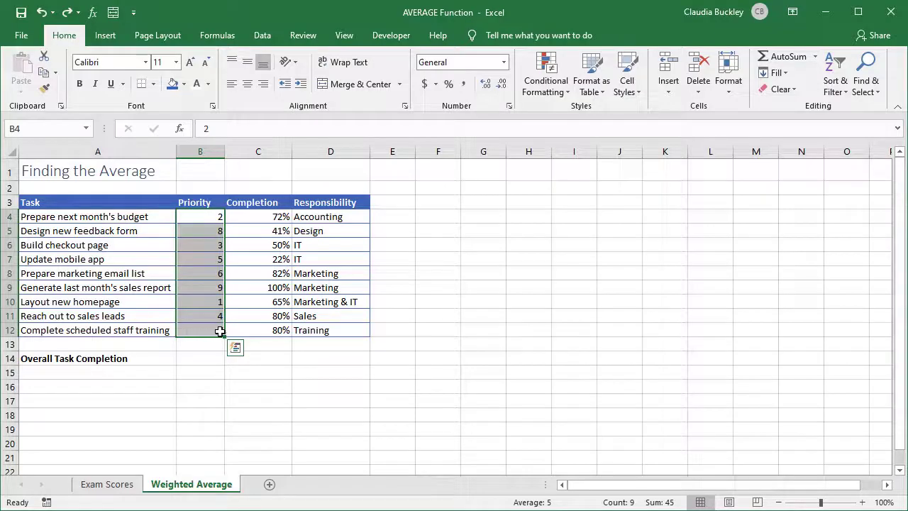
- Enter =SUMPRODUCT(B4:B12,C4:C12)/SUM(B4:B12) in C14 and format it as a percentage (68%)
{"action": "left_click", "coordinate": [266, 362]}
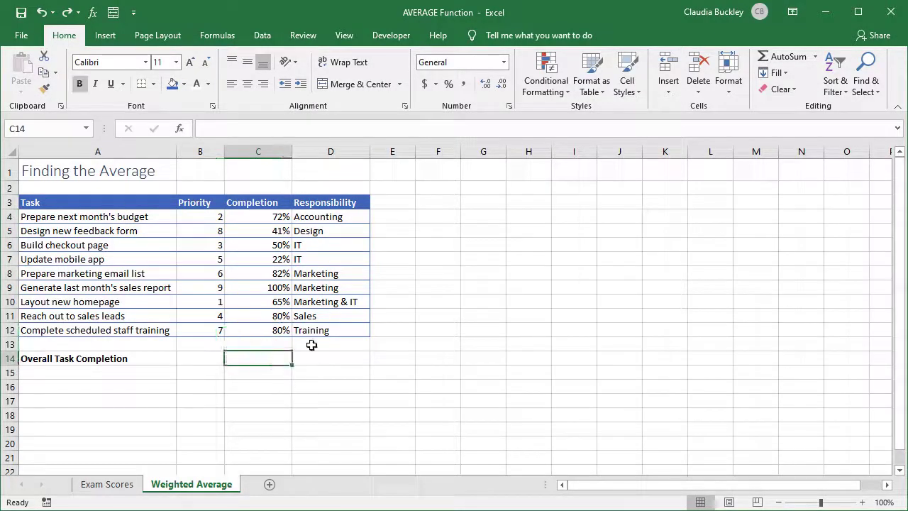
{"action": "type", "text": "=sump"}
{"action": "key", "text": "Tab"}
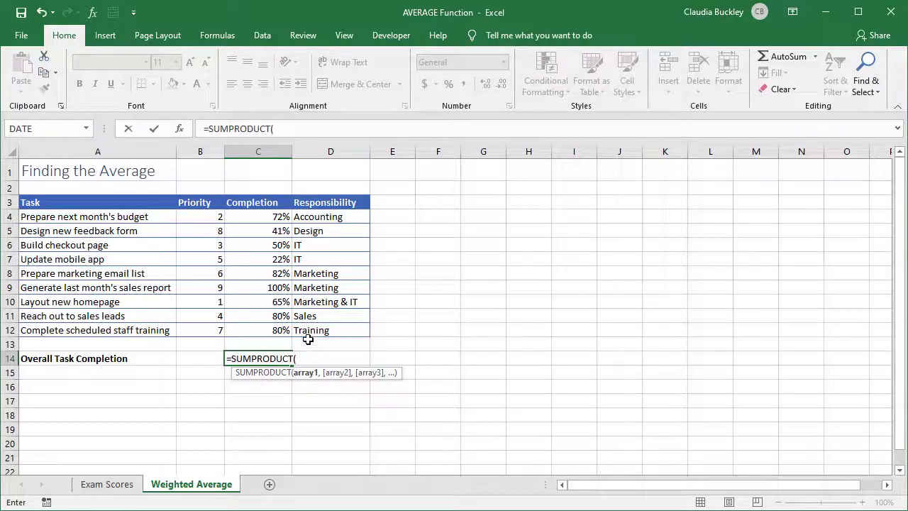
{"action": "left_click_drag", "start_coordinate": [212, 215], "coordinate": [221, 330]}
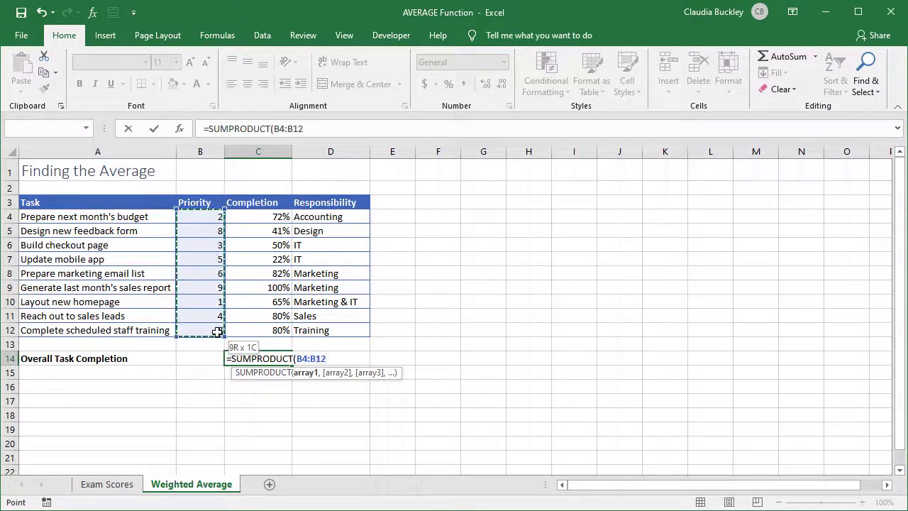
{"action": "type", "text": ","}
{"action": "left_click_drag", "start_coordinate": [239, 213], "coordinate": [256, 317]}
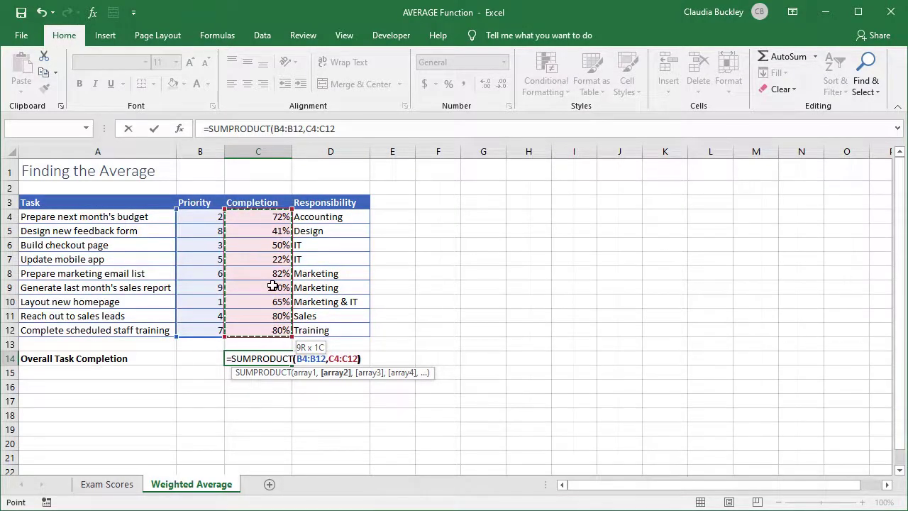
{"action": "type", "text": ")"}
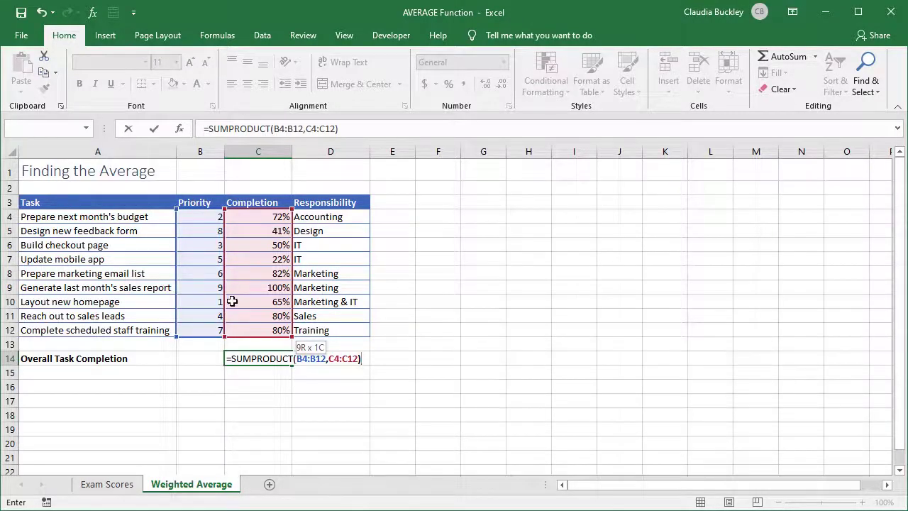
{"action": "type", "text": "/sum"}
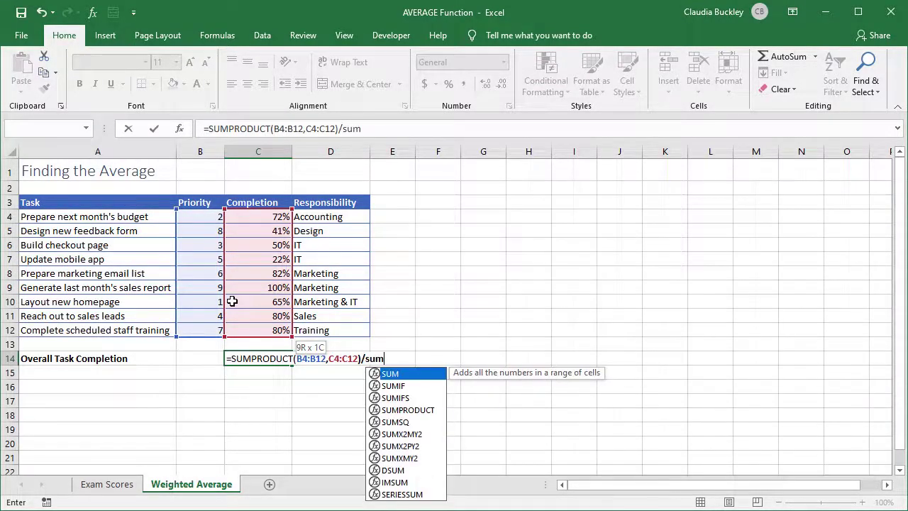
{"action": "type", "text": "("}
{"action": "left_click_drag", "start_coordinate": [195, 217], "coordinate": [204, 330]}
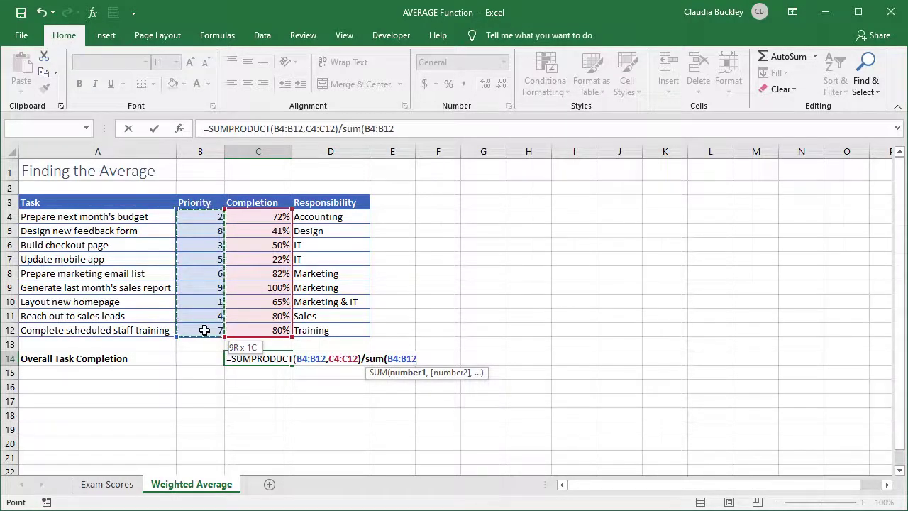
{"action": "type", "text": ")"}
{"action": "key", "text": "Return"}
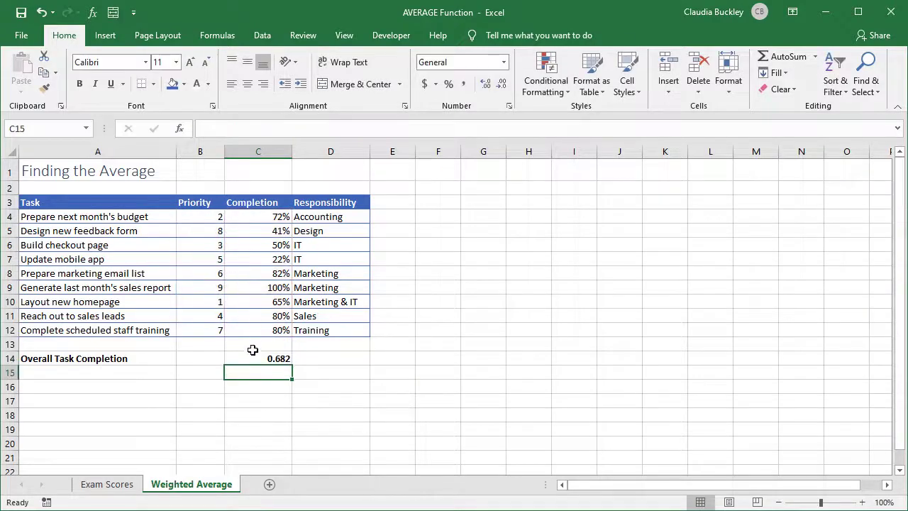
{"action": "left_click", "coordinate": [253, 358]}
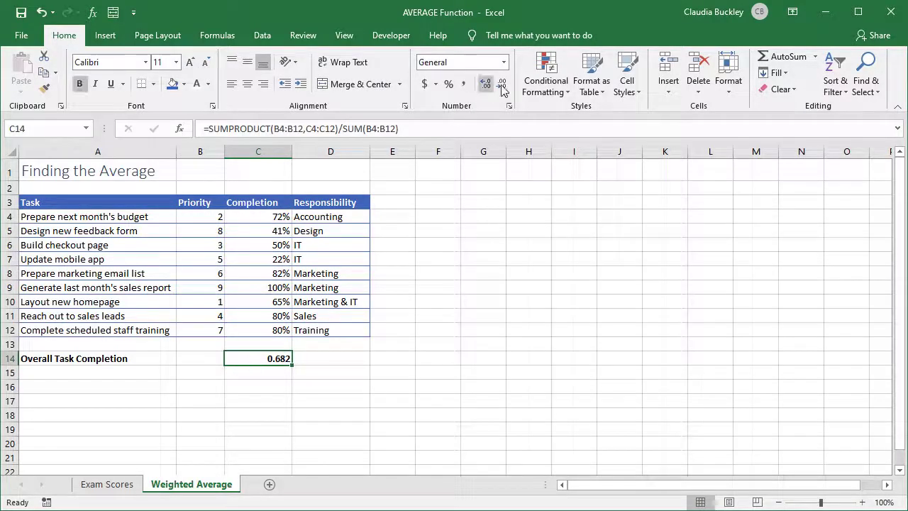
{"action": "left_click", "coordinate": [448, 84]}
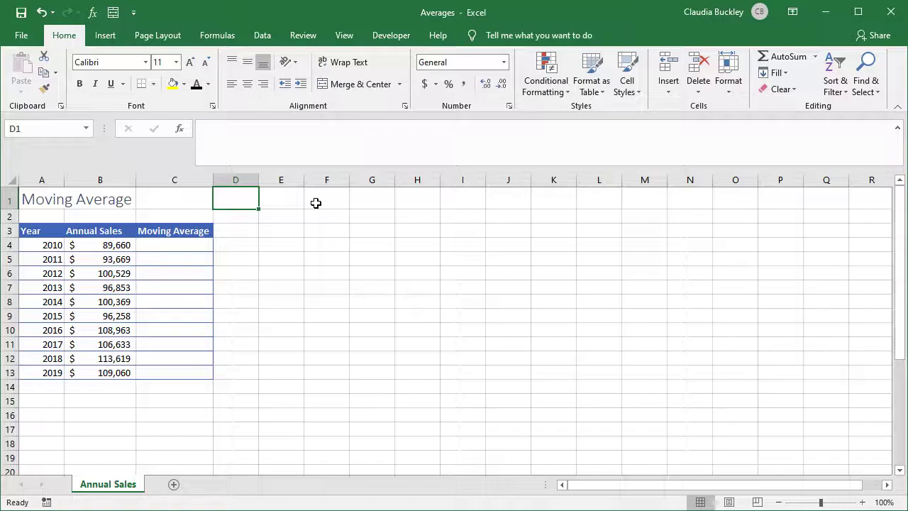
- Show the Data ribbon commands on the Annual Sales sheet
{"action": "left_click", "coordinate": [268, 41]}
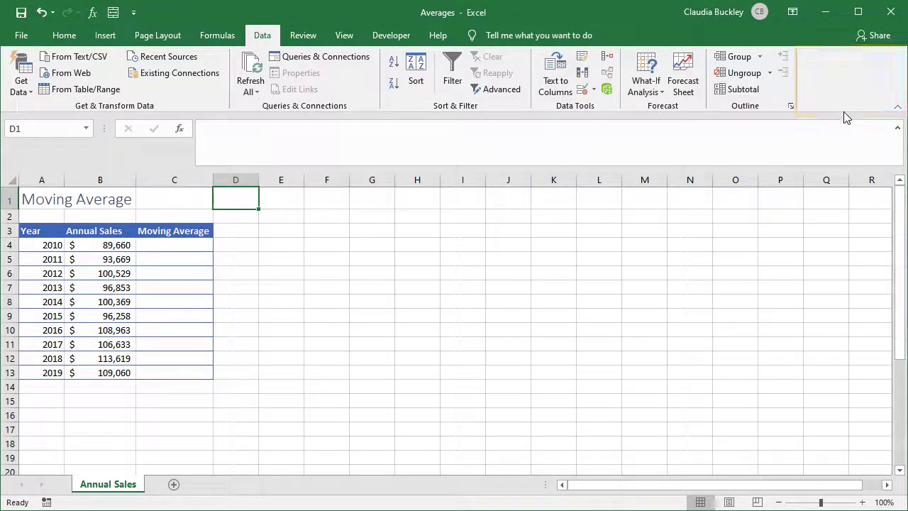
- Go to the Add-ins page of Excel Options and launch the Excel Add-ins manager
{"action": "left_click", "coordinate": [25, 39]}
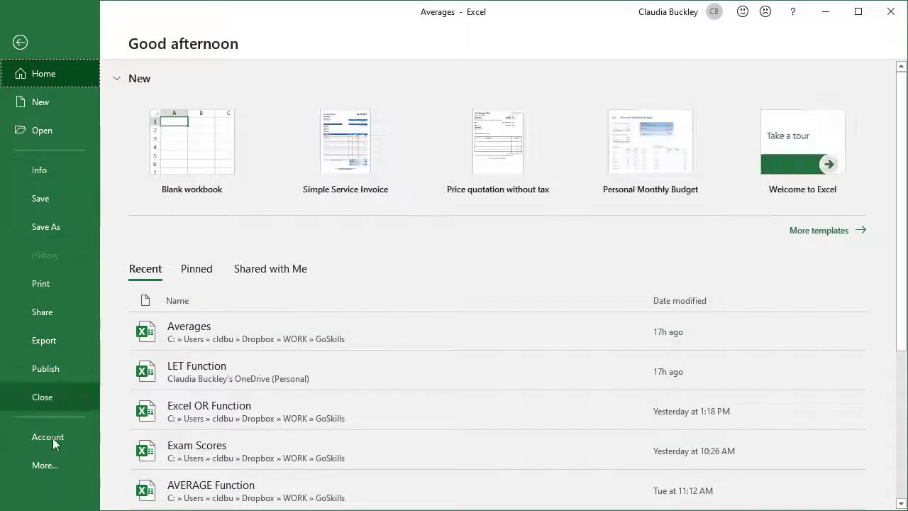
{"action": "left_click", "coordinate": [51, 468]}
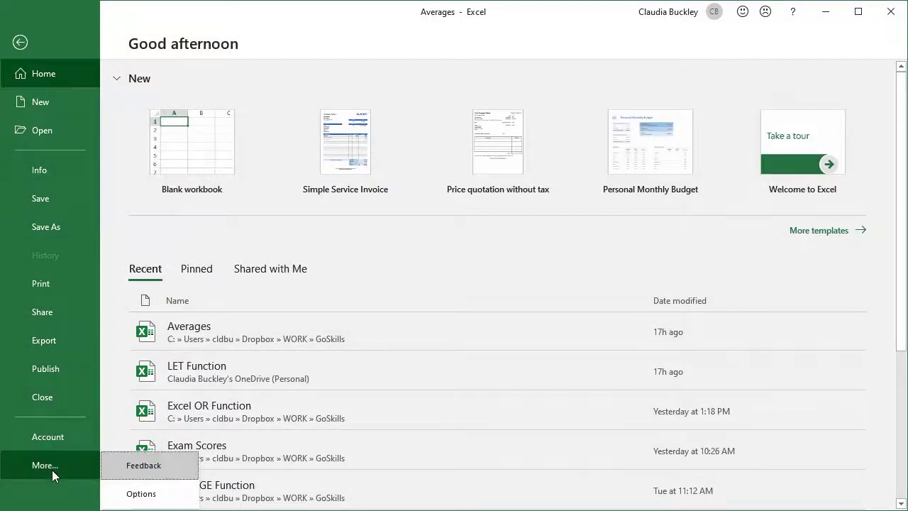
{"action": "left_click", "coordinate": [141, 494]}
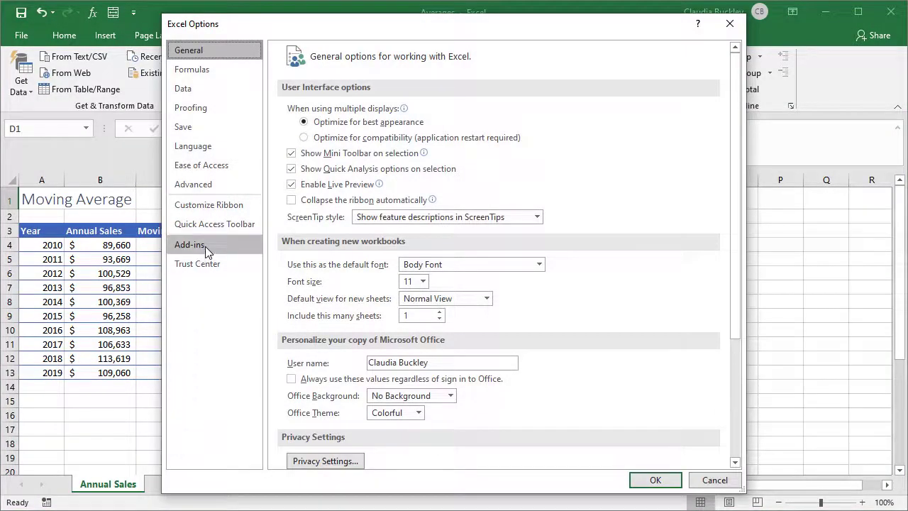
{"action": "left_click", "coordinate": [205, 246]}
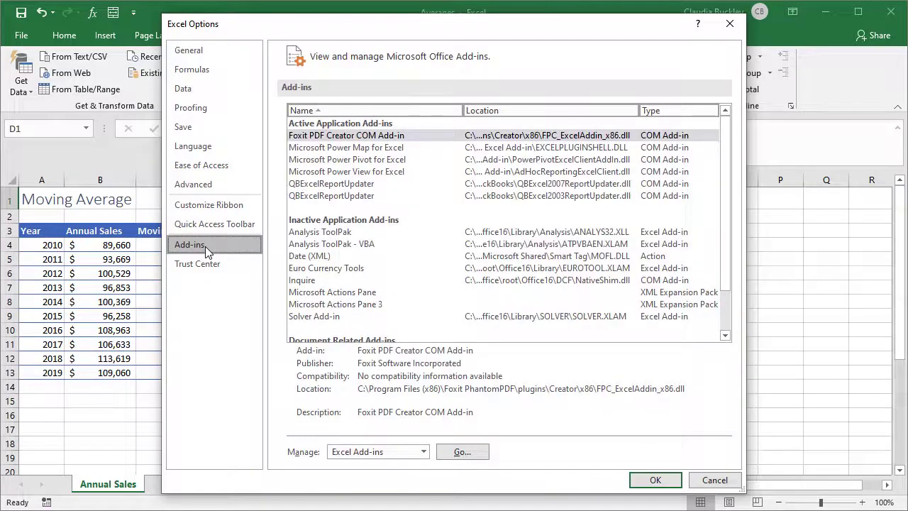
{"action": "left_click", "coordinate": [423, 452]}
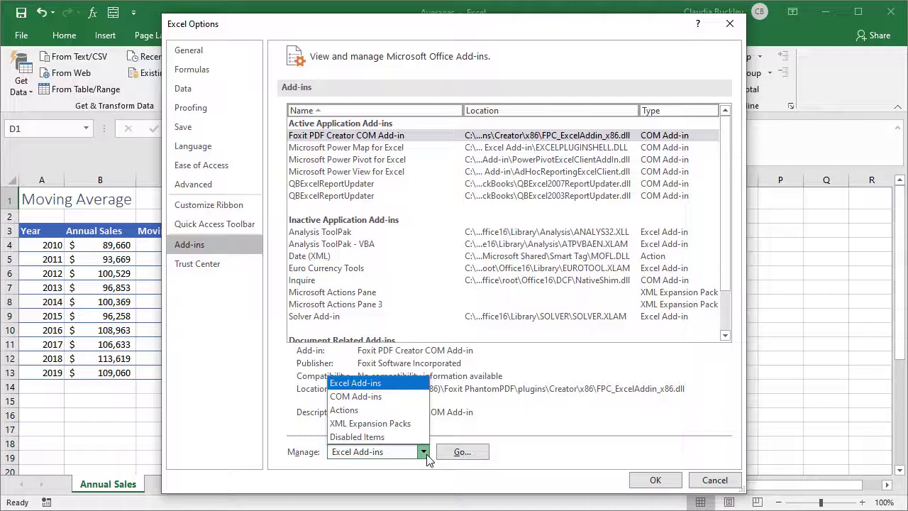
{"action": "left_click", "coordinate": [392, 383]}
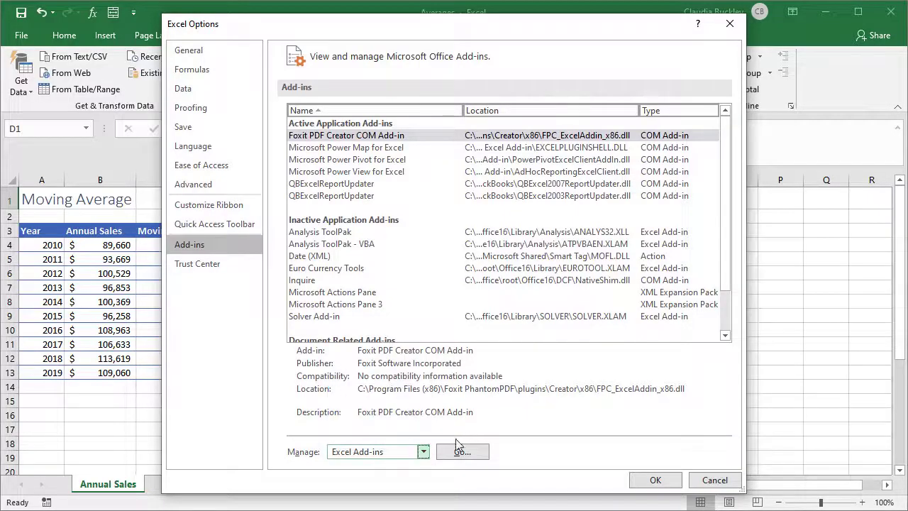
- Tick Analysis ToolPak in the Excel Add-ins dialog and confirm with OK
{"action": "left_click", "coordinate": [471, 458]}
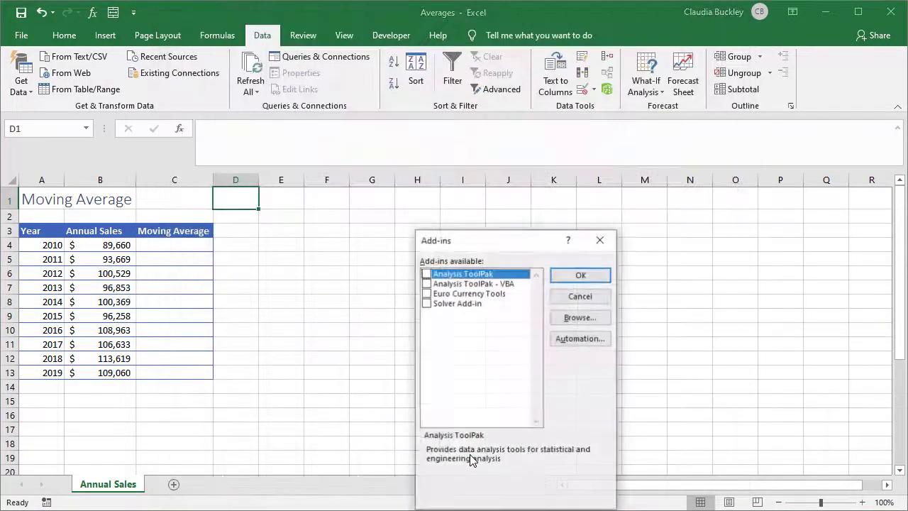
{"action": "left_click", "coordinate": [425, 273]}
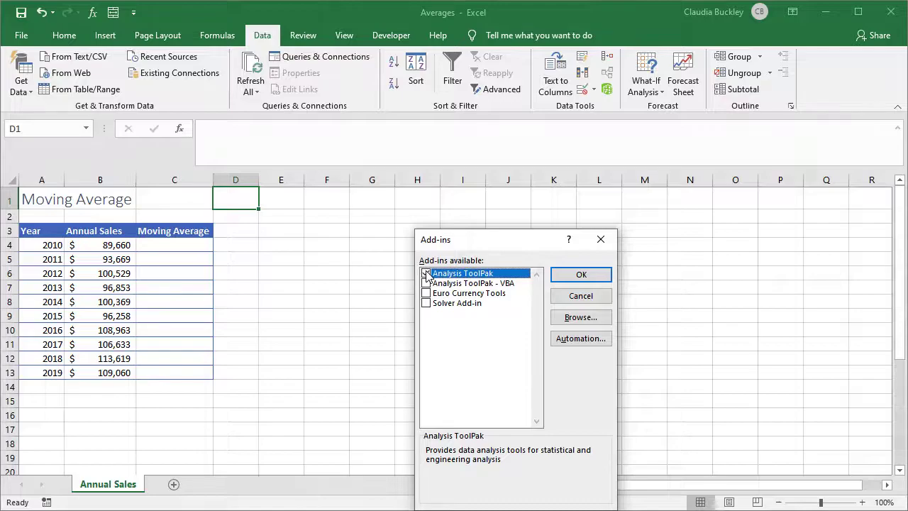
{"action": "left_click", "coordinate": [578, 275]}
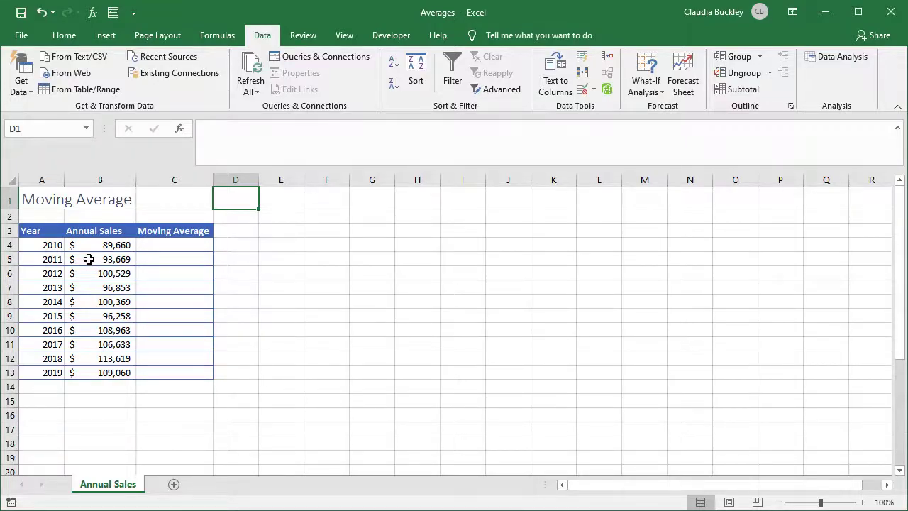
- Review the annual sales figures, then bring up Data Analysis with Moving Average selected
{"action": "left_click", "coordinate": [105, 275]}
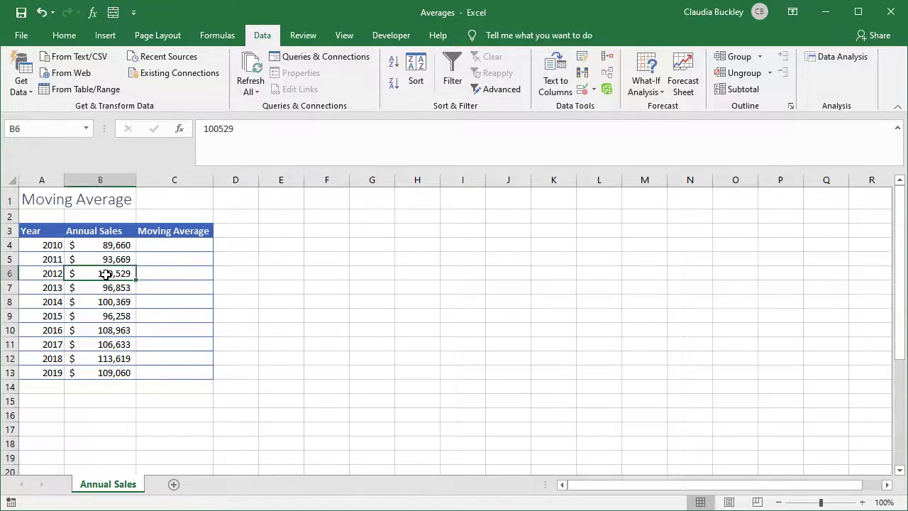
{"action": "left_click", "coordinate": [114, 330]}
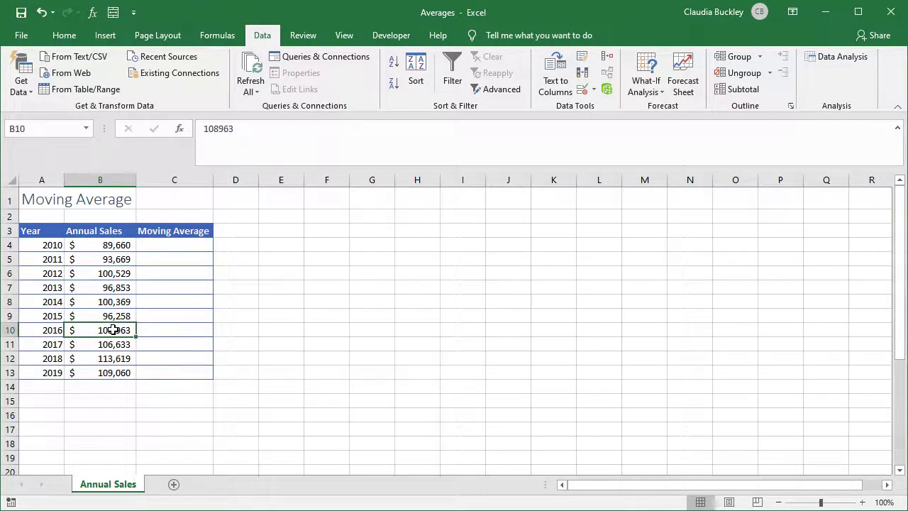
{"action": "left_click", "coordinate": [120, 358]}
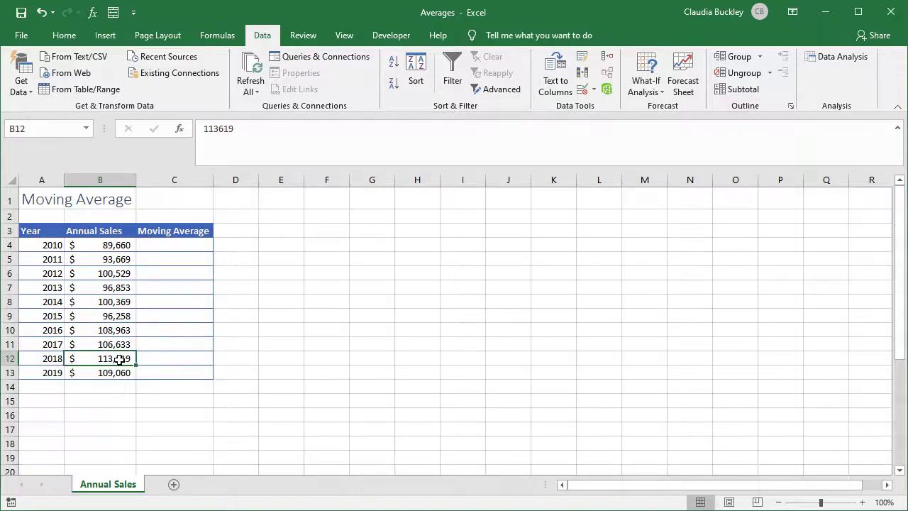
{"action": "mouse_move", "coordinate": [116, 245]}
{"action": "left_mouse_down"}
{"action": "mouse_move", "coordinate": [104, 305]}
{"action": "mouse_move", "coordinate": [110, 371]}
{"action": "left_mouse_up"}
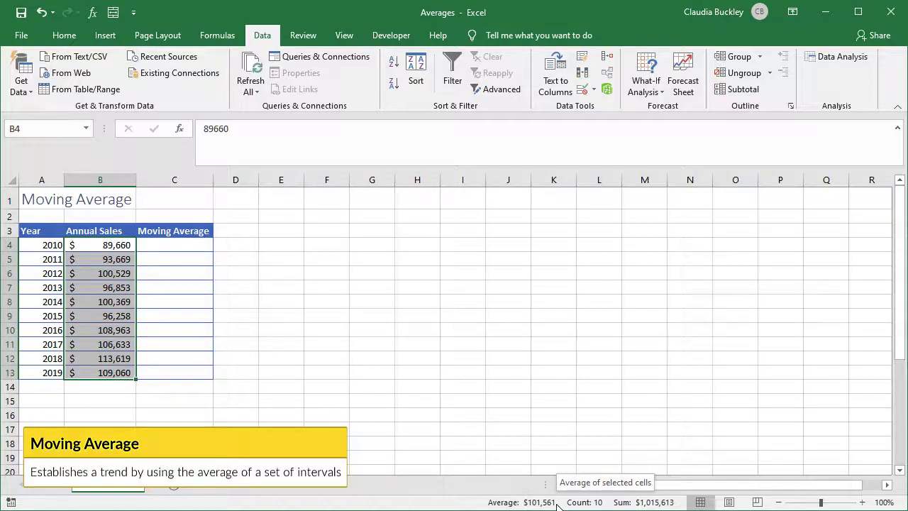
{"action": "left_click", "coordinate": [122, 358]}
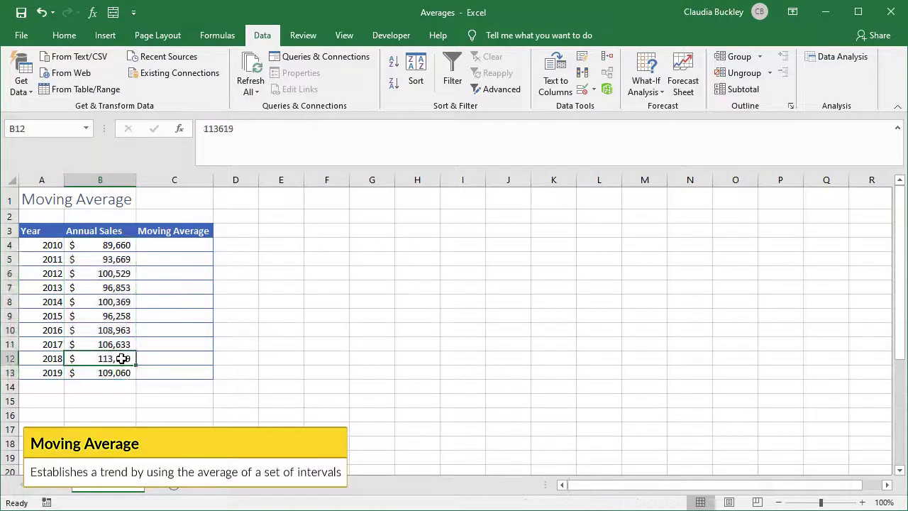
{"action": "left_click", "coordinate": [846, 62]}
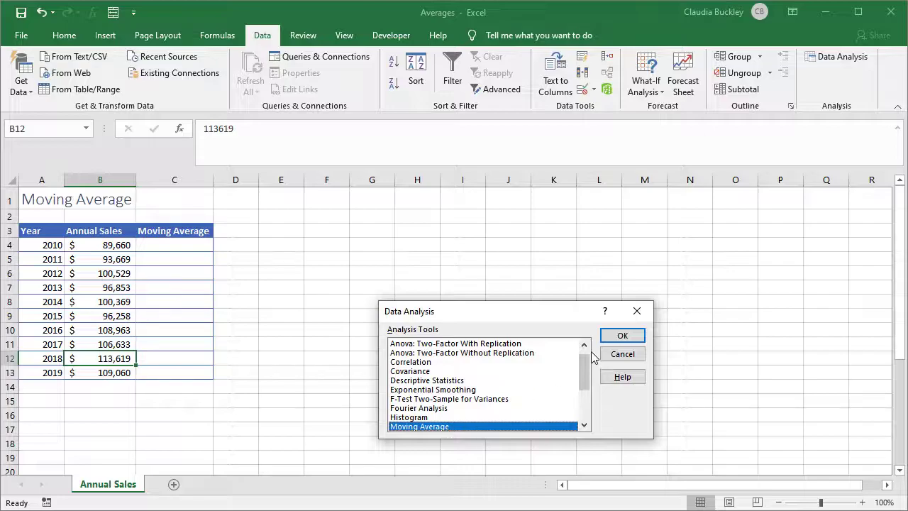
- Run Moving Average on B4:B13 with interval 5, output at C4, and chart output
{"action": "left_click", "coordinate": [619, 339]}
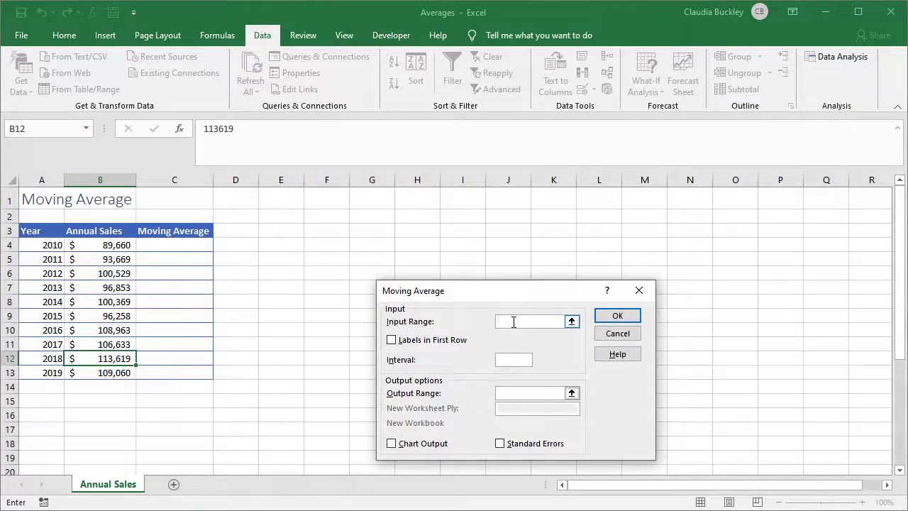
{"action": "left_click_drag", "start_coordinate": [121, 245], "coordinate": [121, 372]}
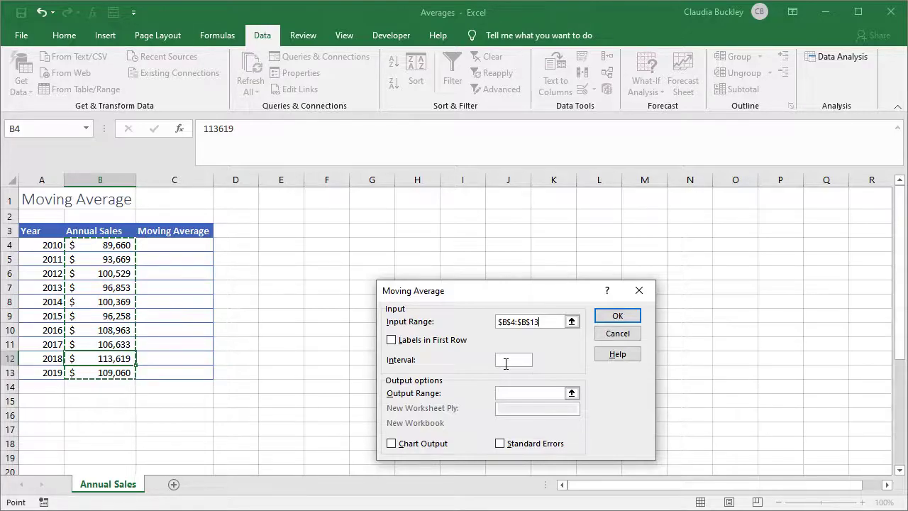
{"action": "left_click", "coordinate": [505, 361]}
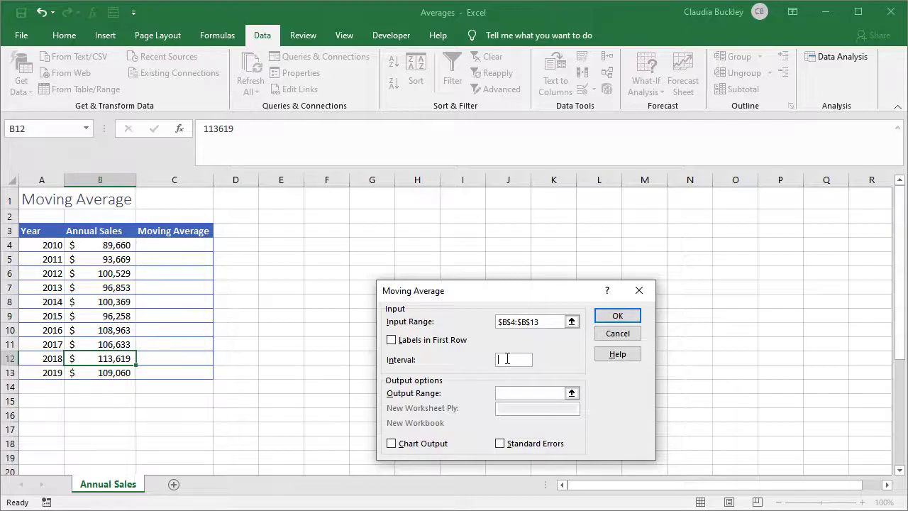
{"action": "type", "text": "5"}
{"action": "left_click", "coordinate": [525, 392]}
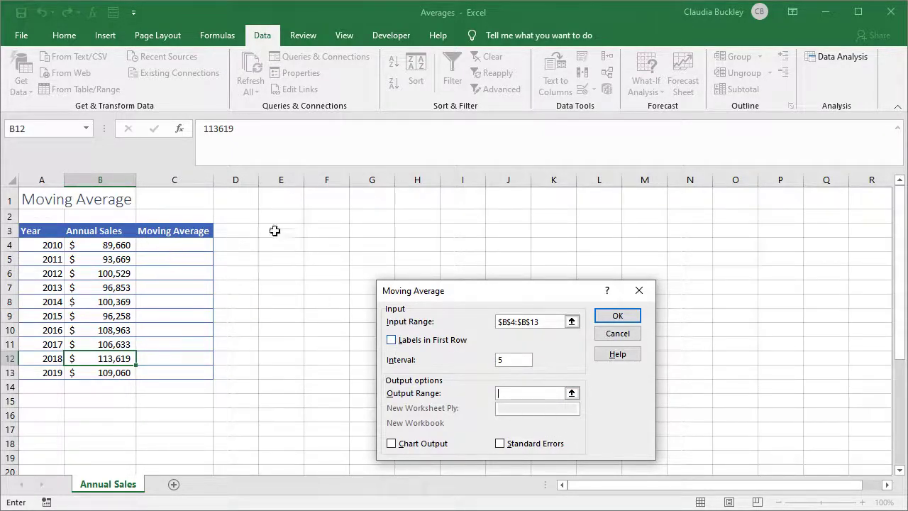
{"action": "left_click", "coordinate": [201, 248]}
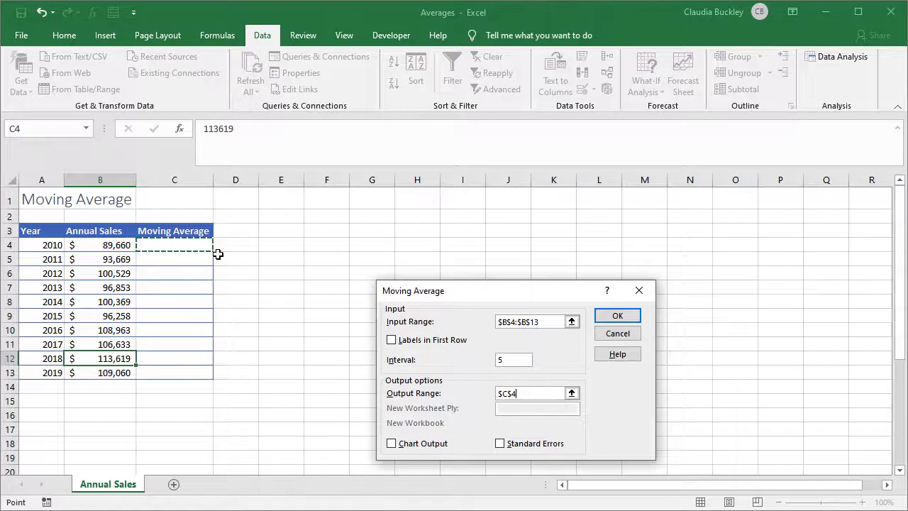
{"action": "left_click", "coordinate": [391, 444]}
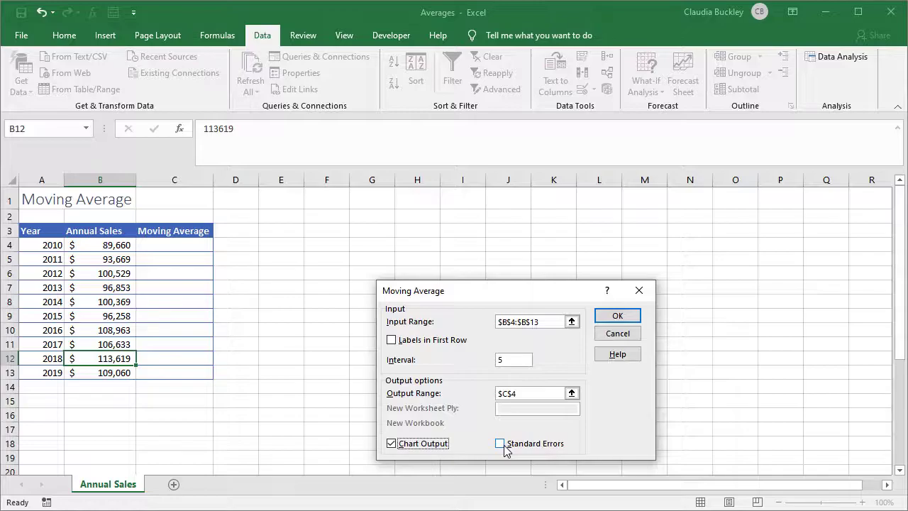
{"action": "left_click", "coordinate": [617, 316]}
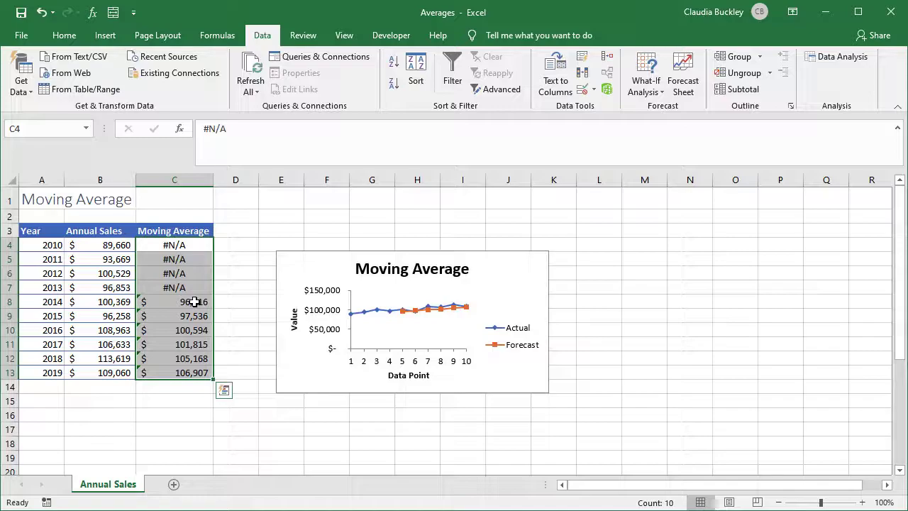
{"action": "left_click", "coordinate": [194, 301]}
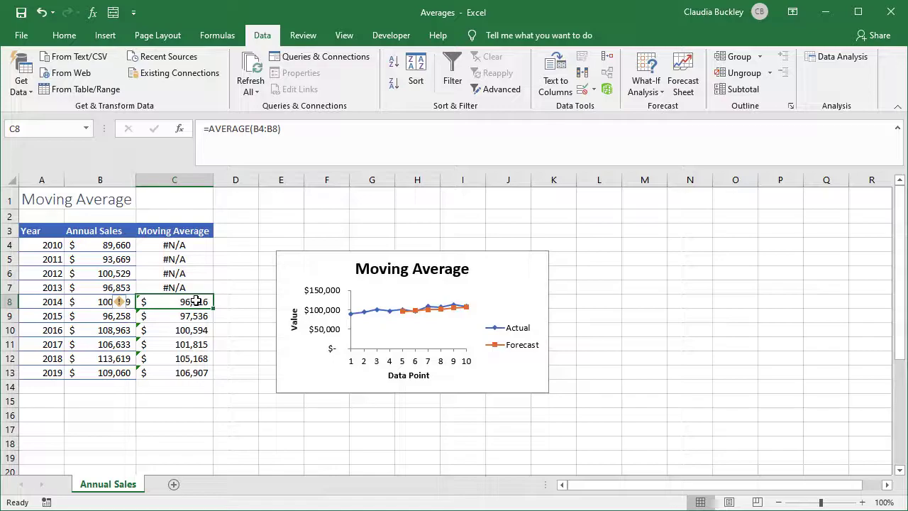
{"action": "left_click_drag", "start_coordinate": [120, 246], "coordinate": [120, 302]}
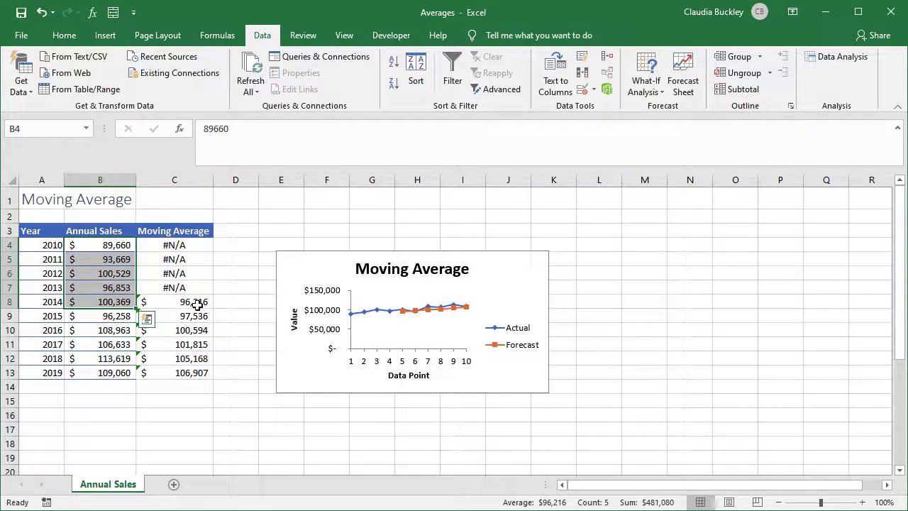
{"action": "left_click_drag", "start_coordinate": [121, 259], "coordinate": [121, 317]}
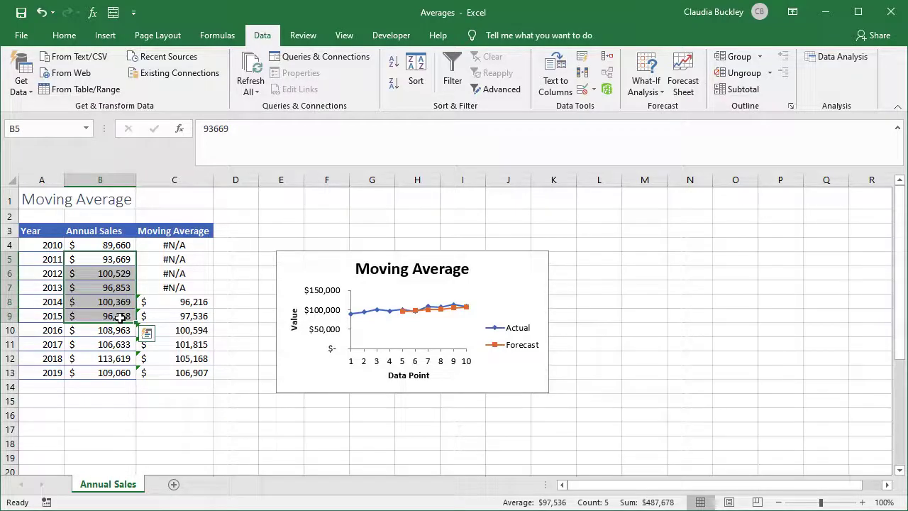
{"action": "left_click", "coordinate": [546, 392]}
- Enlarge the Moving Average chart toward both the lower-right and upper-left, then return to cell C8
{"action": "left_click_drag", "start_coordinate": [548, 392], "coordinate": [595, 446]}
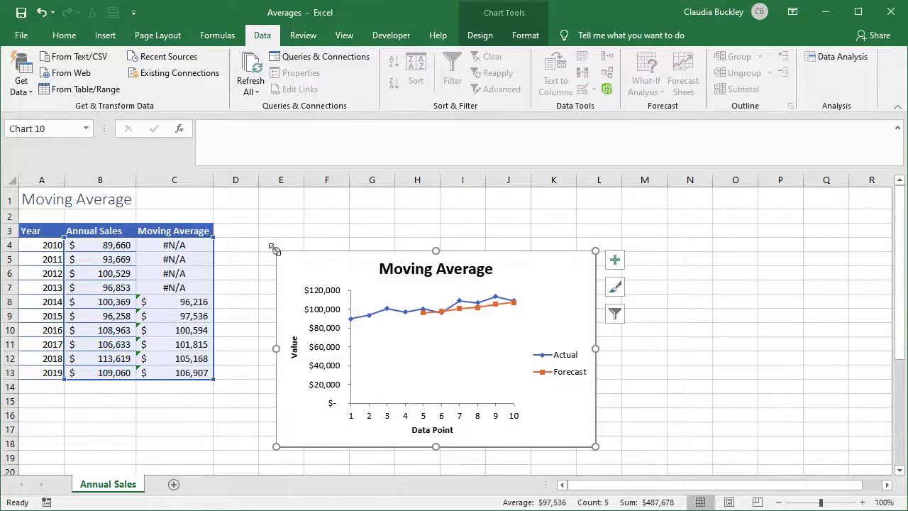
{"action": "left_click_drag", "start_coordinate": [276, 251], "coordinate": [253, 220]}
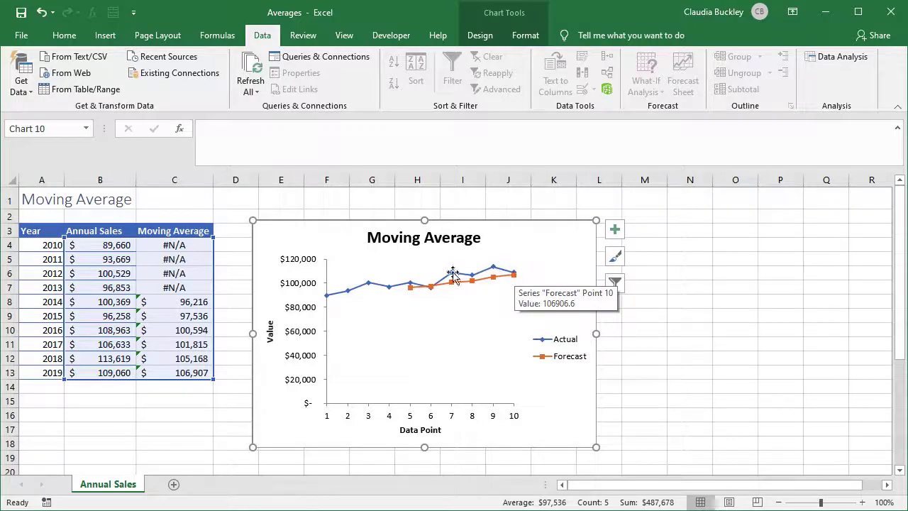
{"action": "mouse_move", "coordinate": [451, 272]}
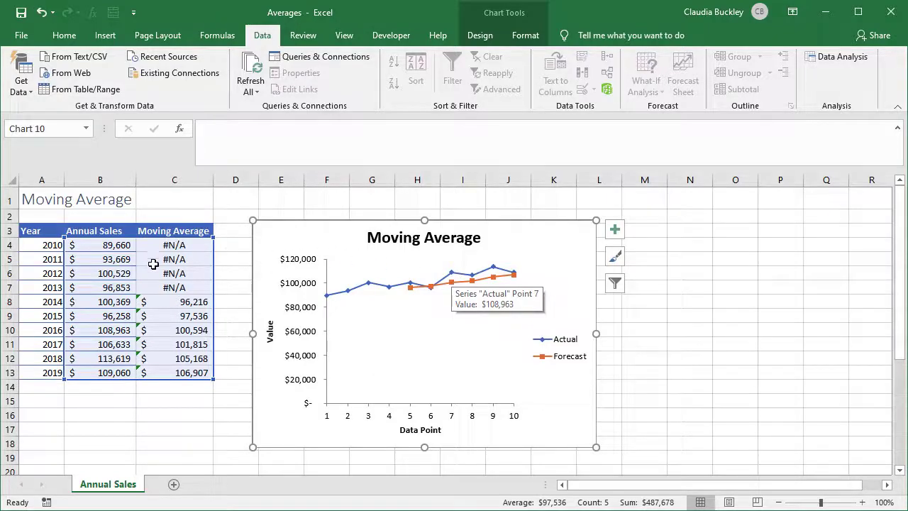
{"action": "left_click", "coordinate": [176, 301]}
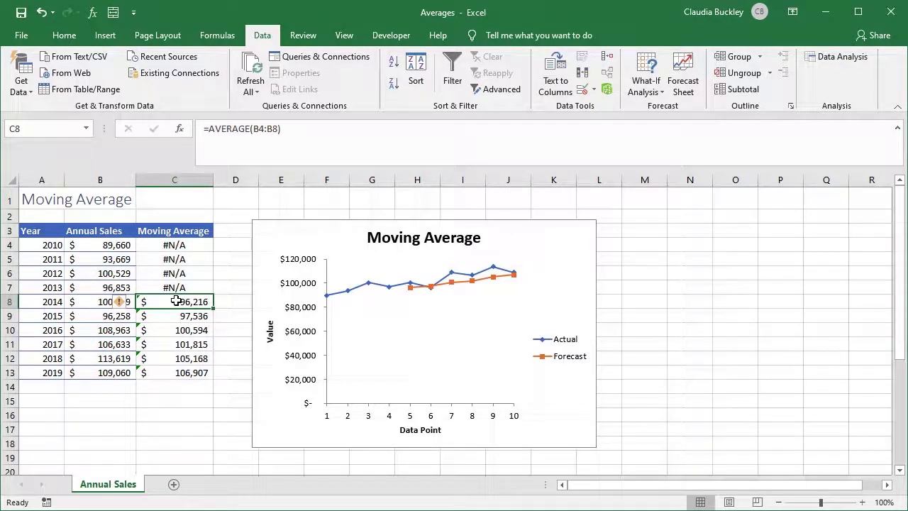